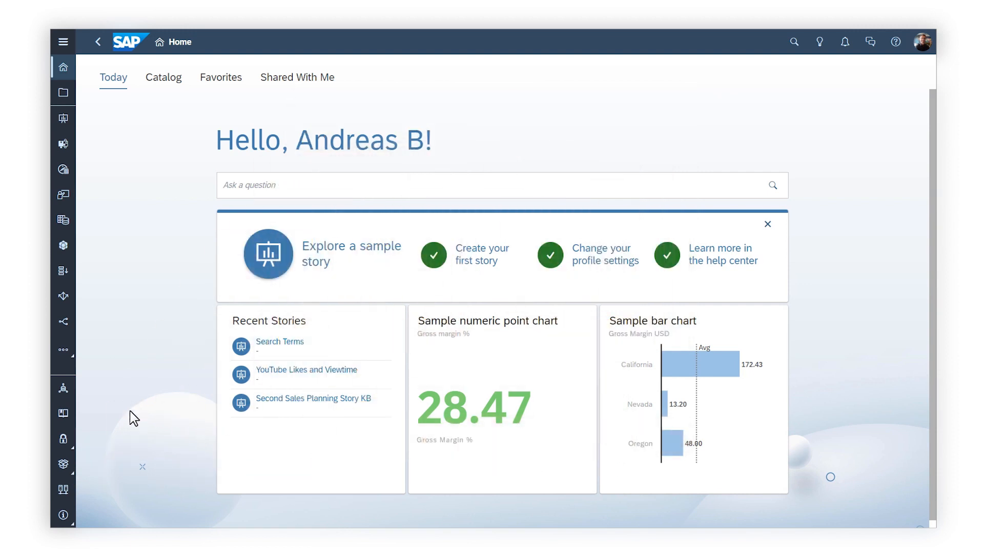
# Step: Create a new live data connection to SAP HANA and name it HANALive
pyautogui.click(62, 488)
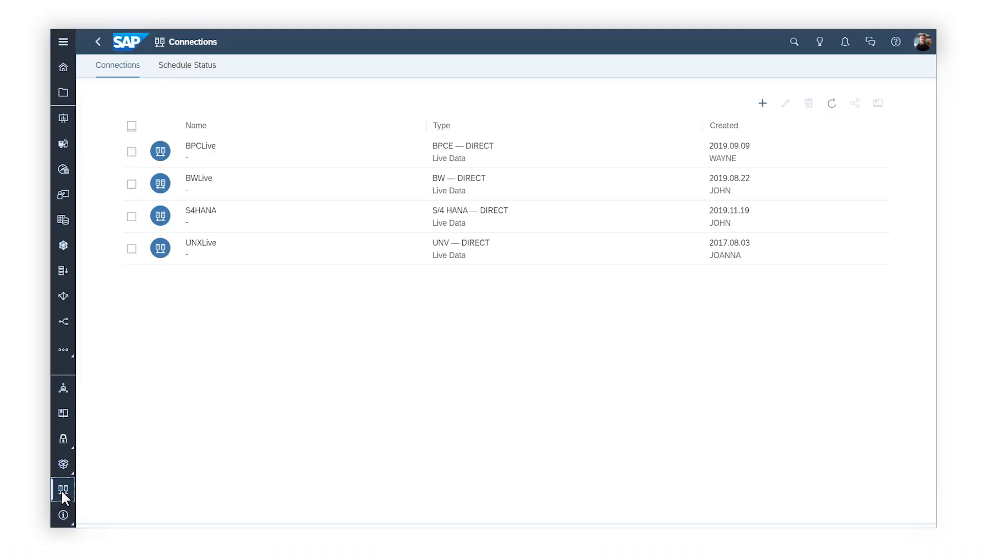
pyautogui.click(762, 103)
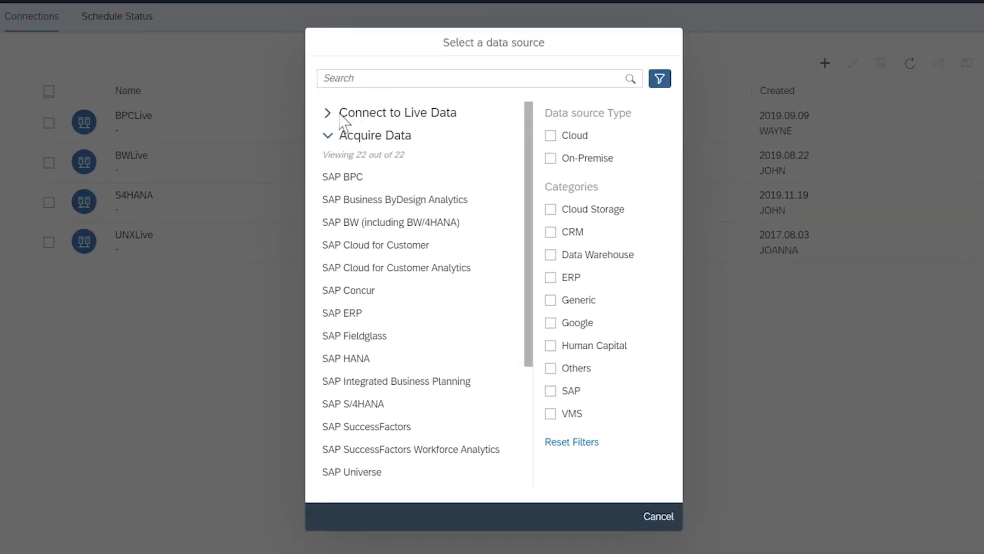
pyautogui.click(356, 142)
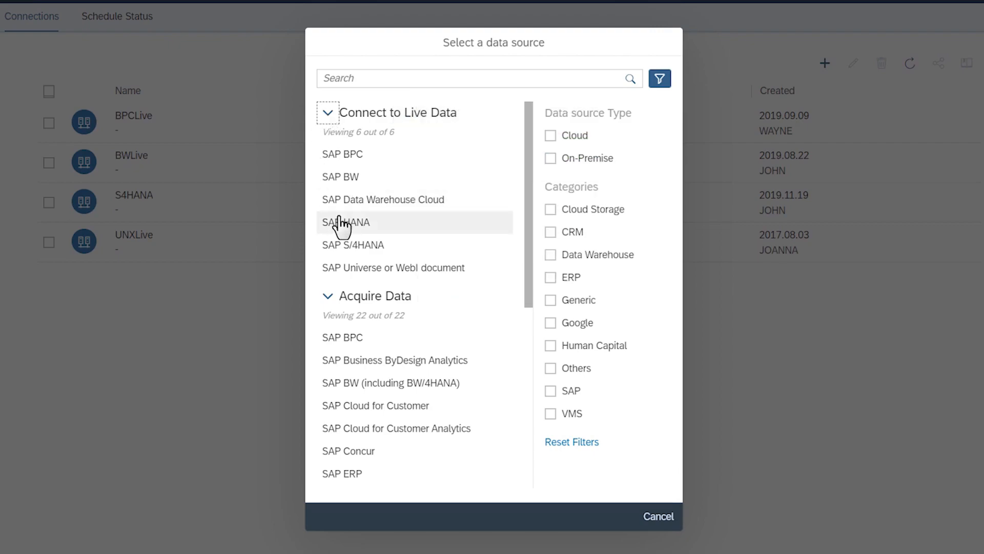
pyautogui.click(341, 222)
pyautogui.click(340, 81)
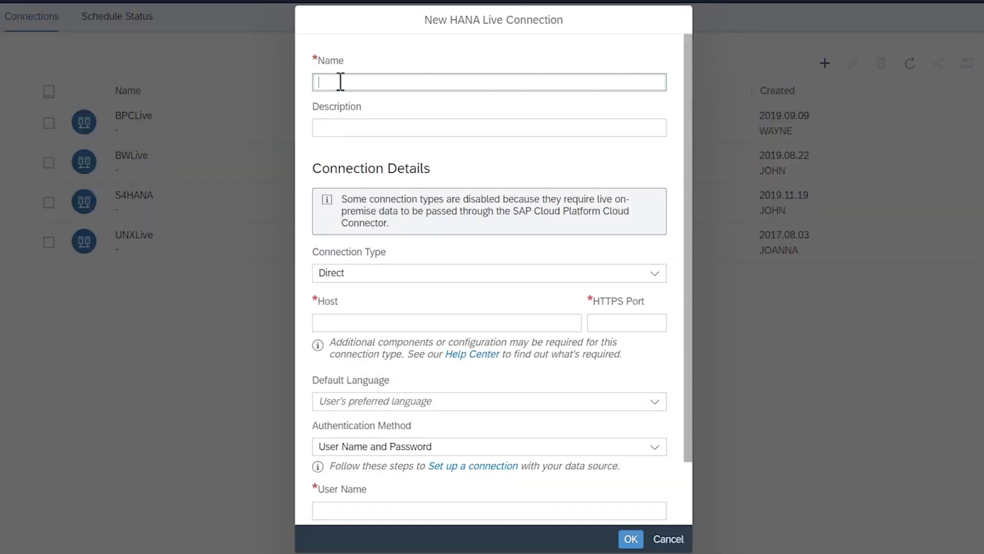
pyautogui.write('HANALive')
# Step: Set the connection type to Direct, with host hana2.sap and HTTPS port 4300
pyautogui.click(655, 273)
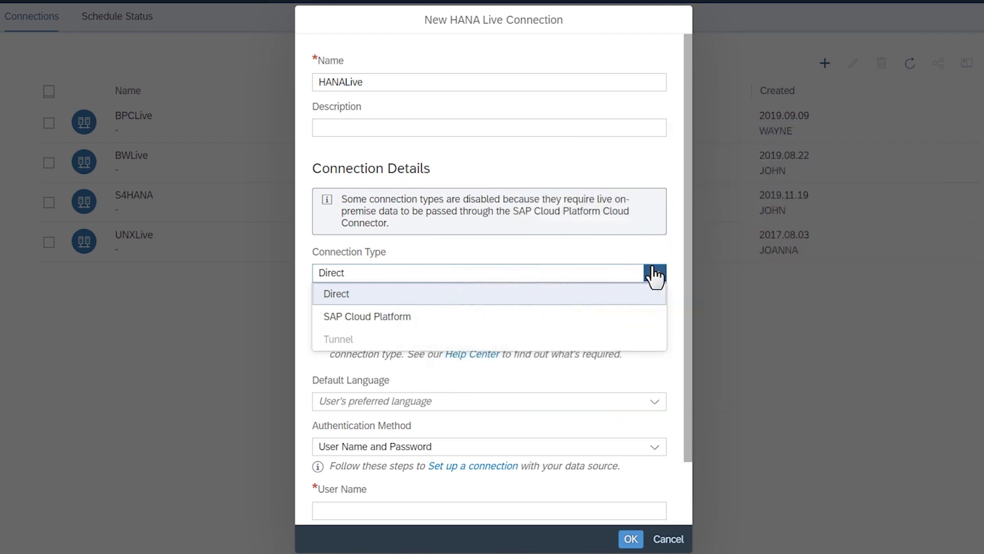
pyautogui.click(558, 293)
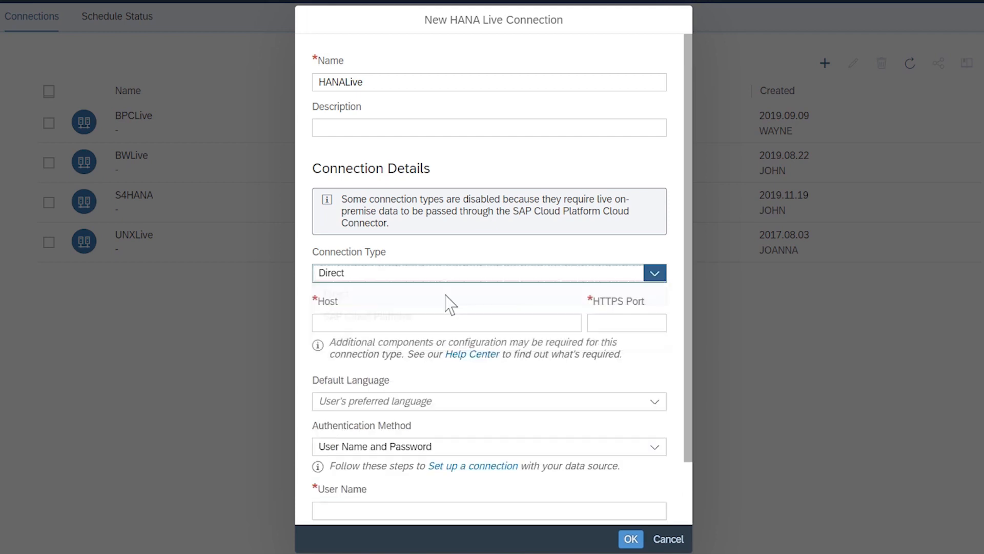
pyautogui.write('hana2.sap')
pyautogui.press('Tab')
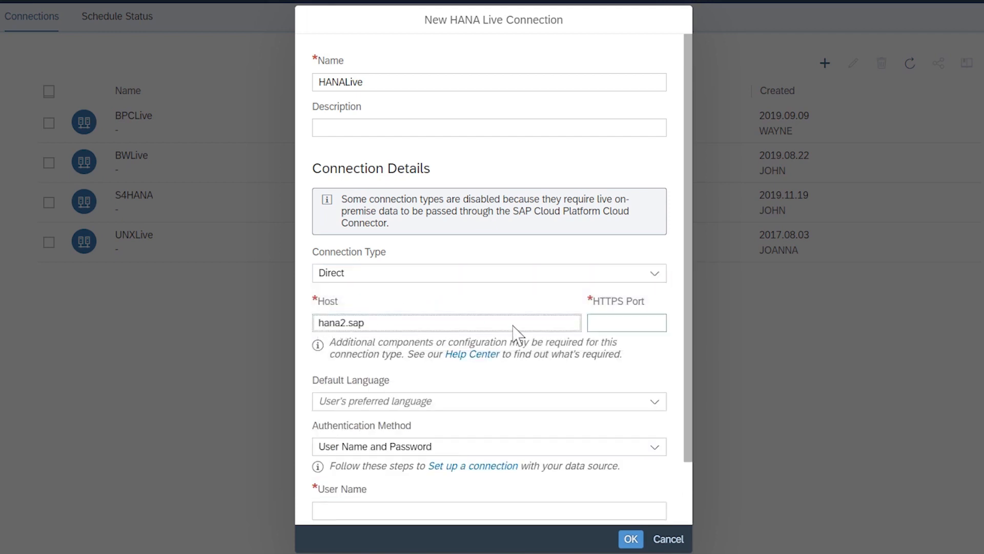
pyautogui.write('4300')
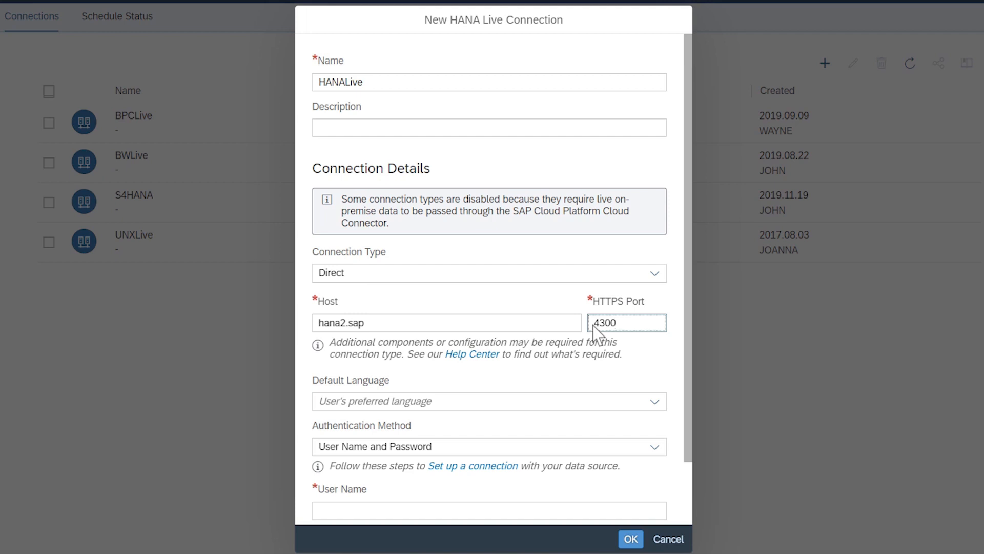
# Step: Review the default language choices, keep the user's preferred language, and set the authentication method to User Name and Password
pyautogui.click(655, 402)
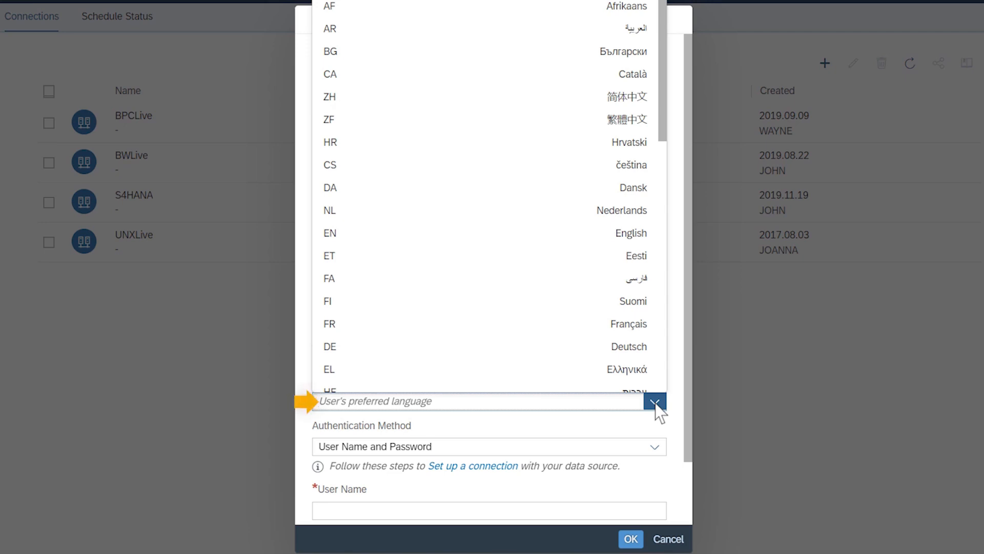
pyautogui.click(655, 403)
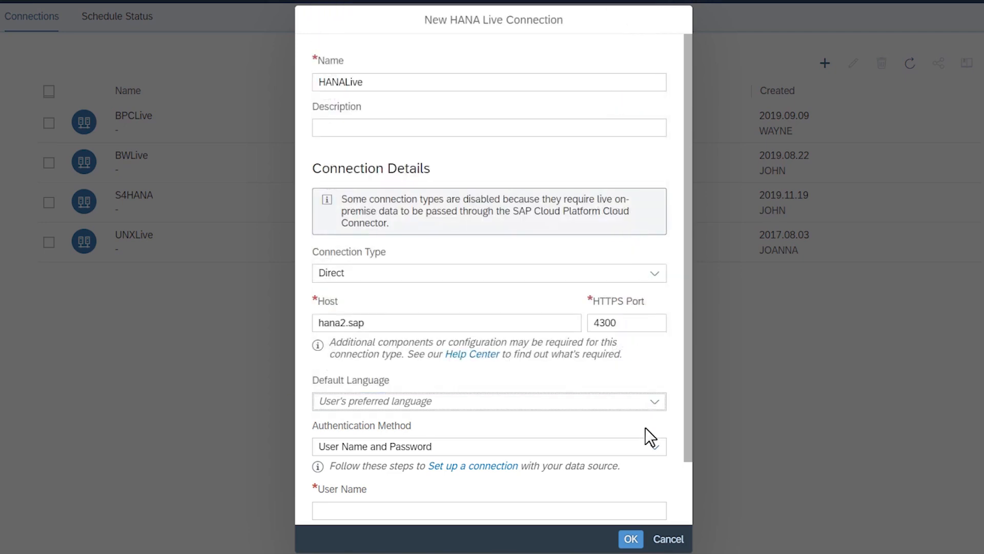
pyautogui.click(655, 447)
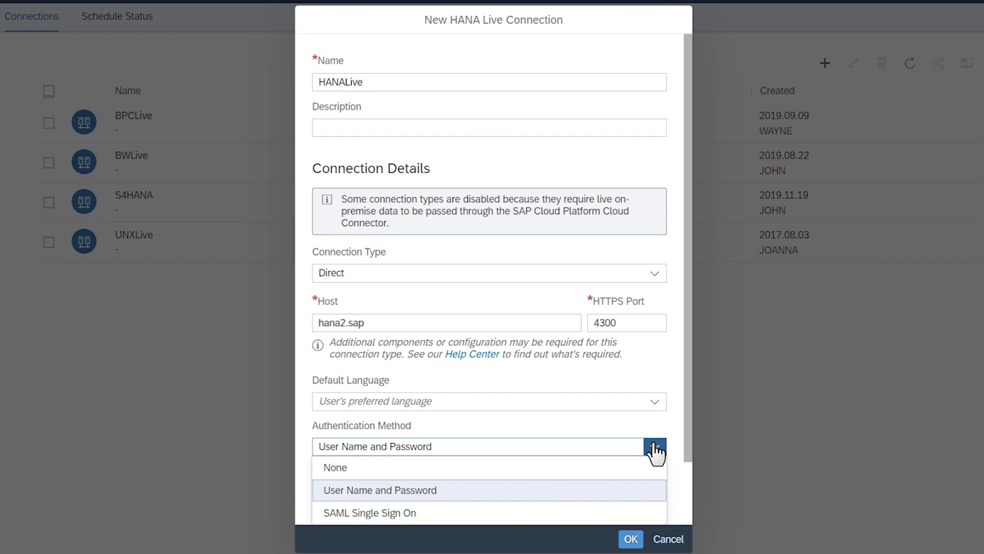
pyautogui.click(633, 490)
# Step: Enter the user name and password for the HANA live connection and save it
pyautogui.scroll(-2, 633, 490)
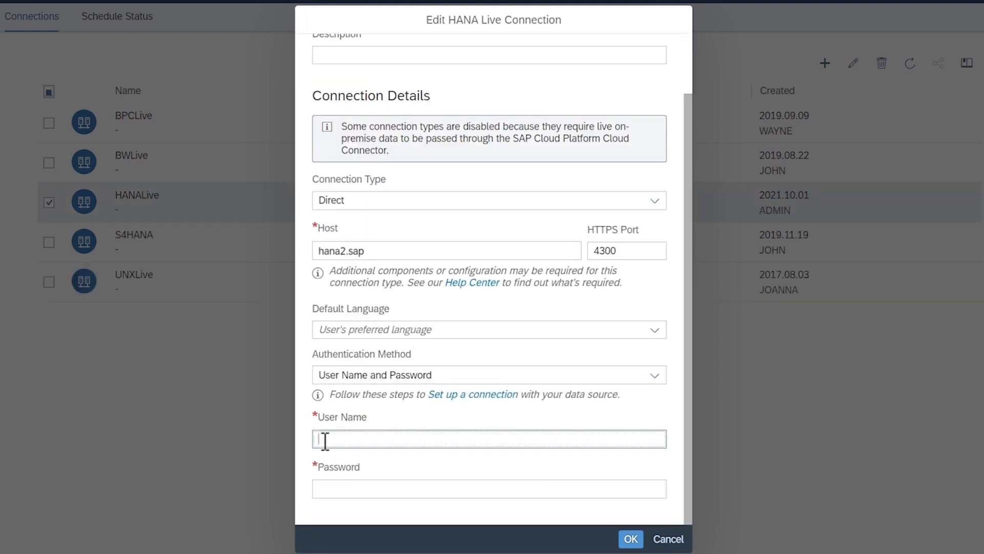
pyautogui.write('Andreas')
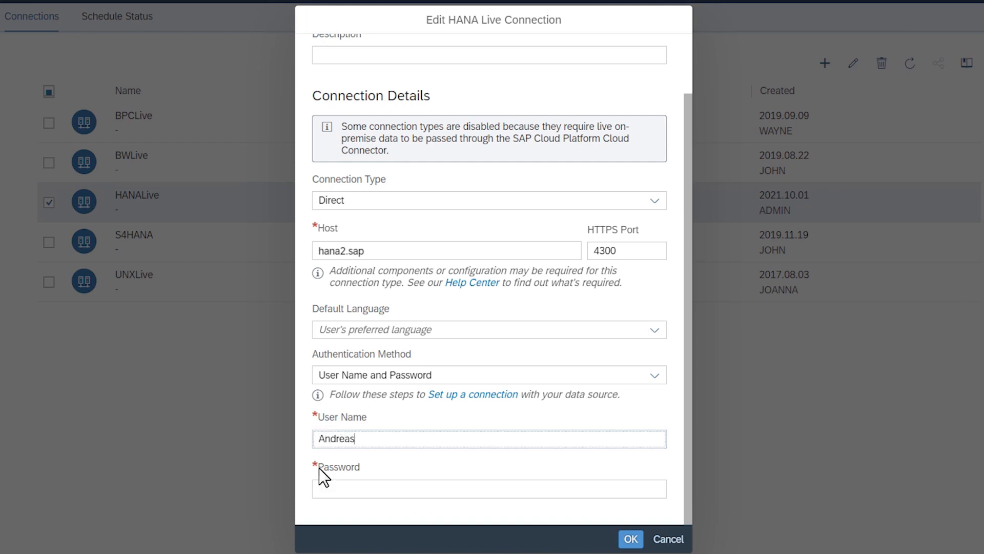
pyautogui.click(323, 487)
pyautogui.write('•••••••')
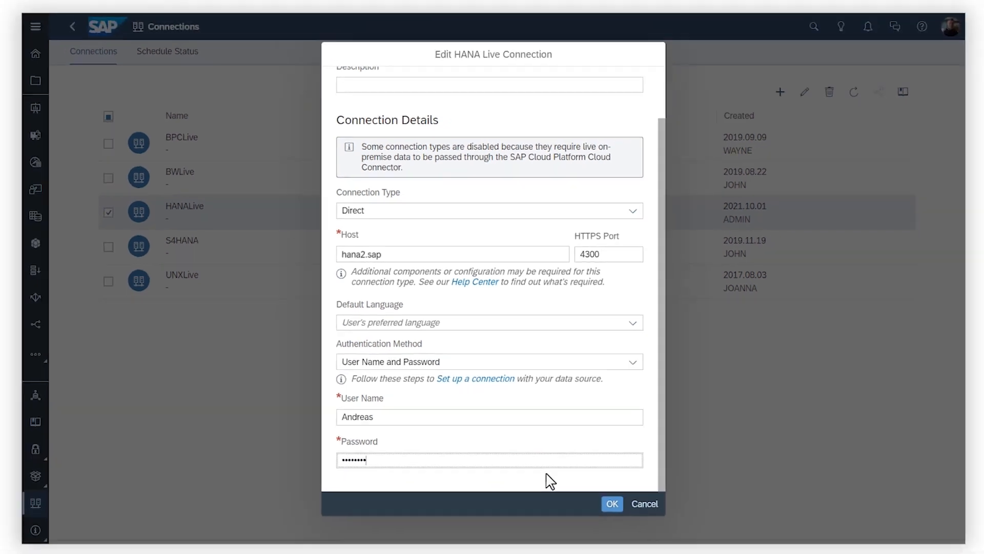
pyautogui.click(631, 539)
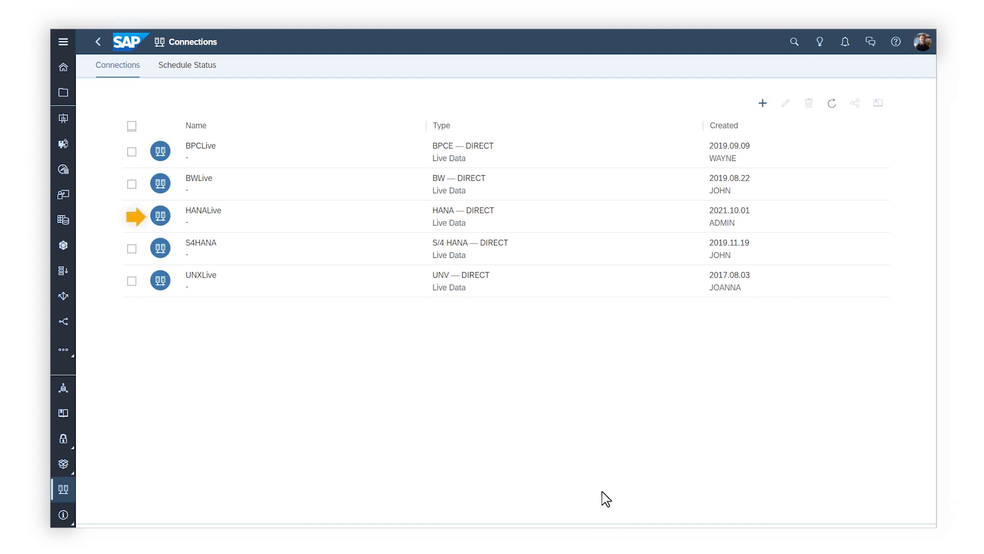
# Step: Start a new live data model with system type SAP HANA and the HANALive connection
pyautogui.click(63, 247)
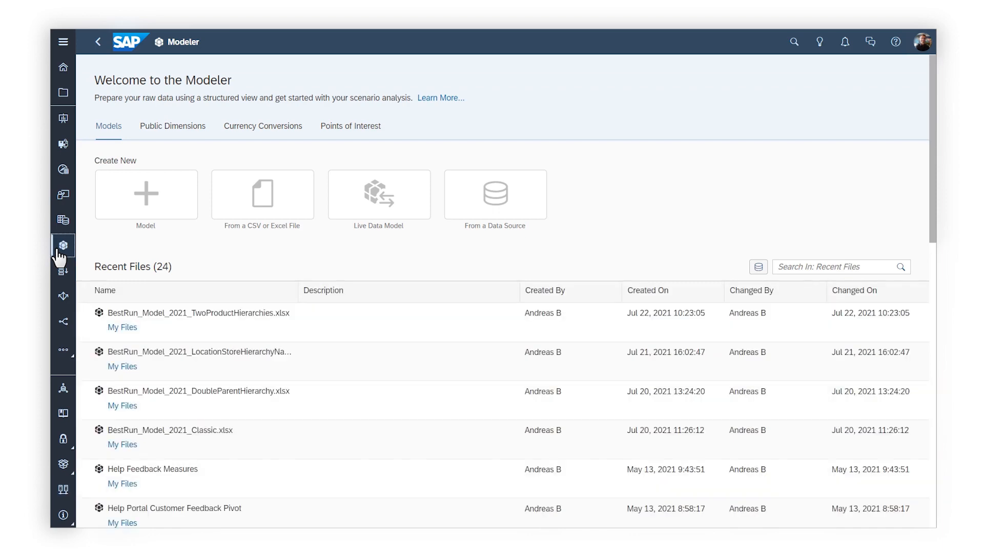
pyautogui.click(358, 222)
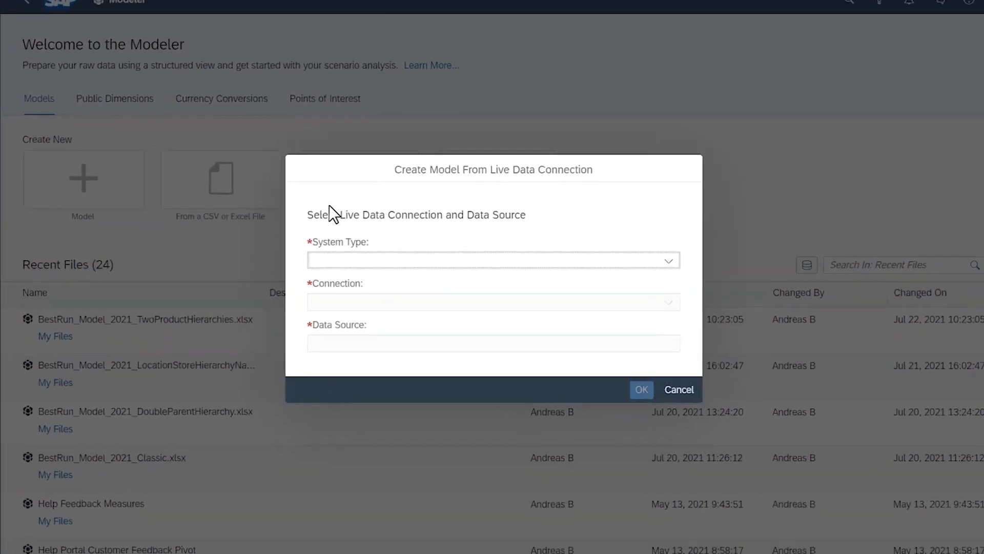
pyautogui.click(667, 261)
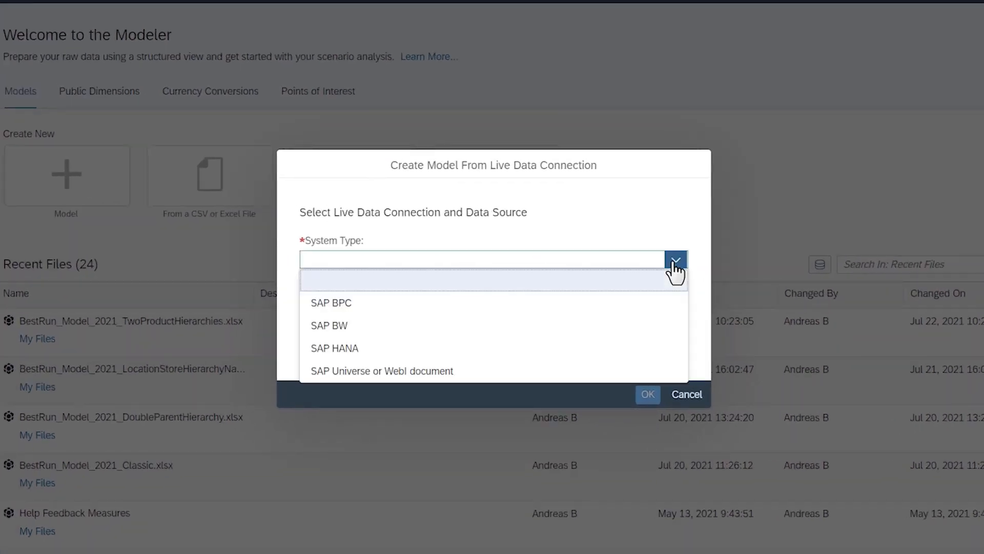
pyautogui.click(368, 349)
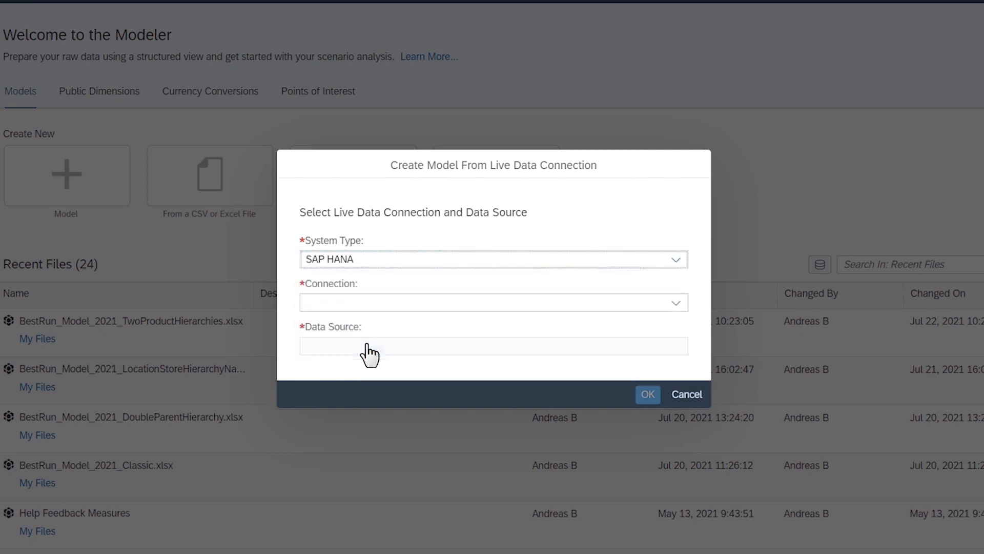
pyautogui.click(674, 306)
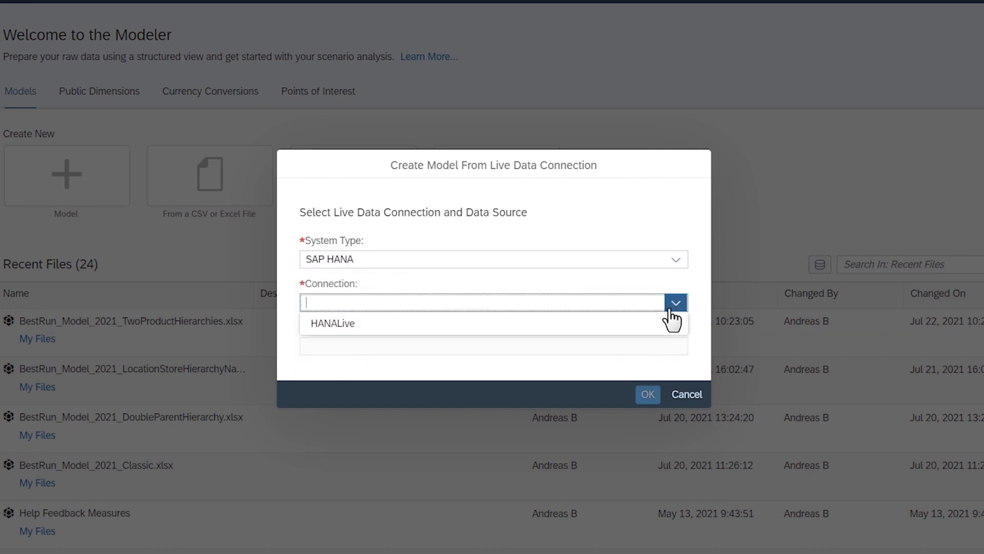
pyautogui.click(655, 323)
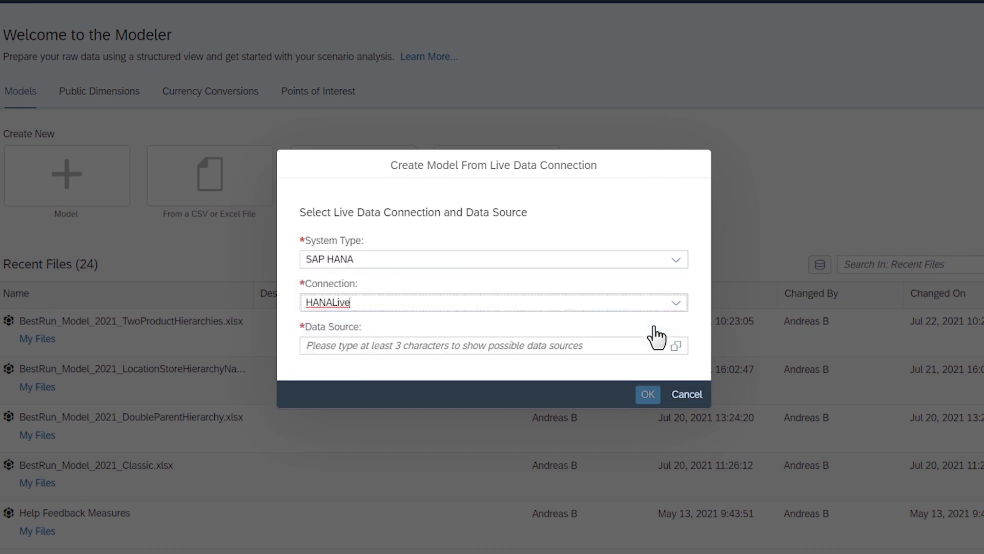
# Step: Choose PACIFICA_COMPANY_DATA as the data source and create the model from it
pyautogui.click(674, 346)
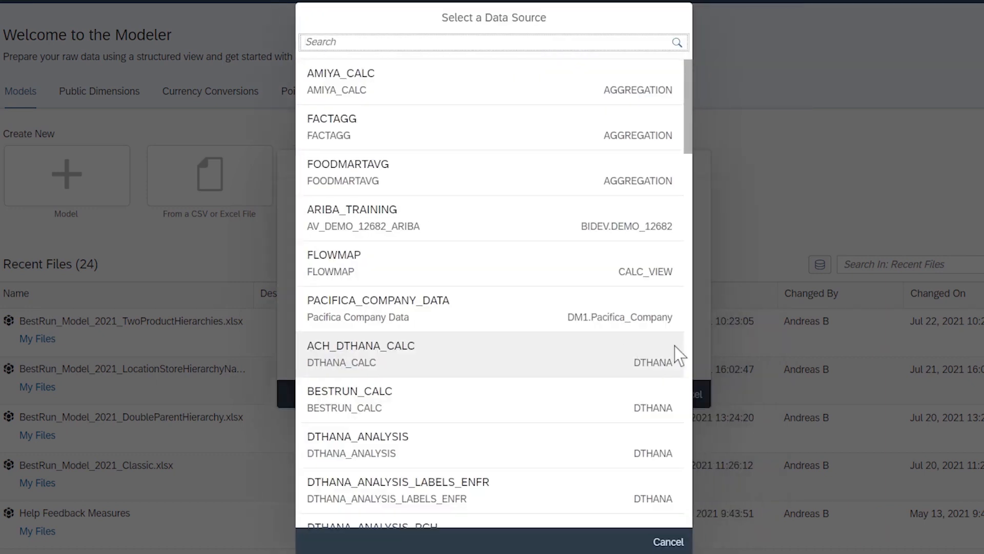
pyautogui.click(371, 308)
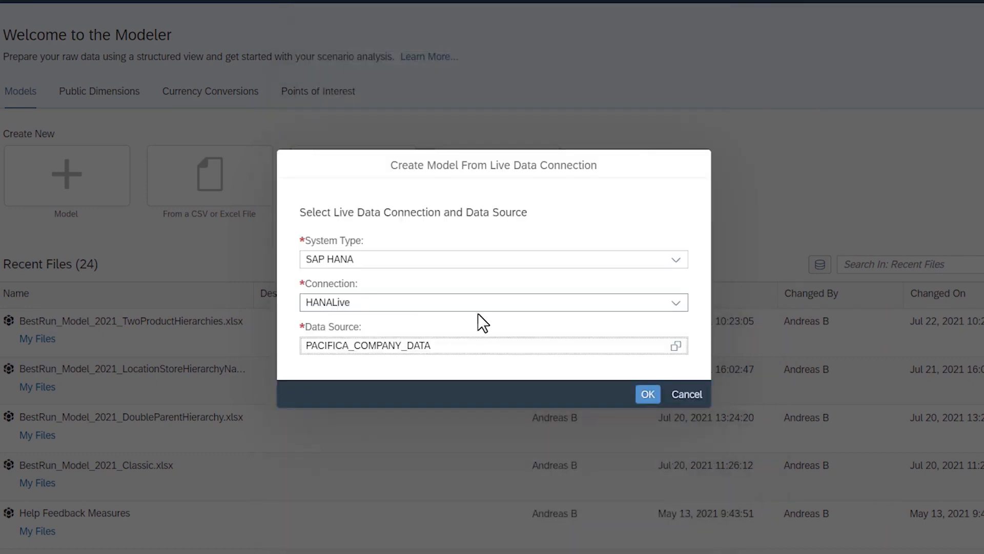
pyautogui.click(648, 394)
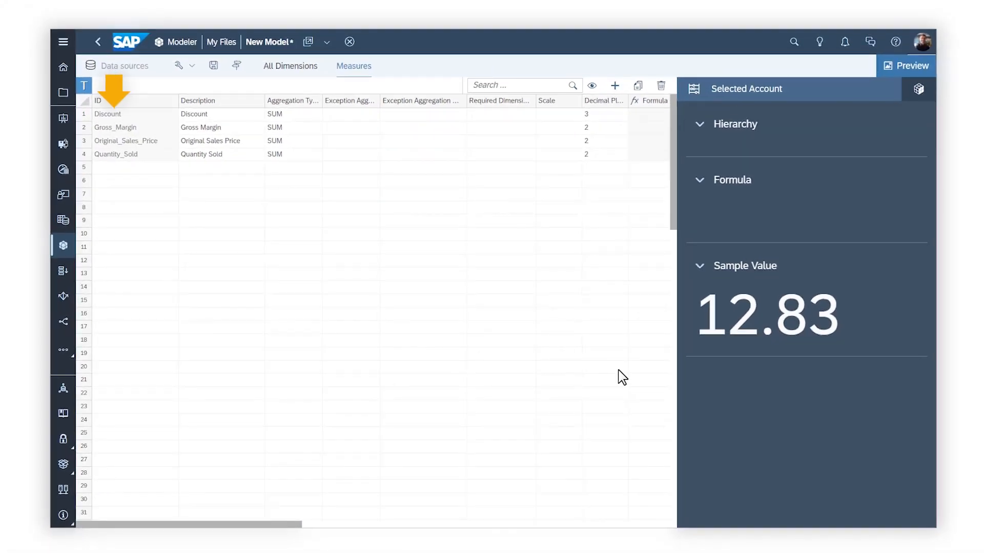
# Step: View all dimensions of the new model and save it in My Files under the name HANALive
pyautogui.click(310, 75)
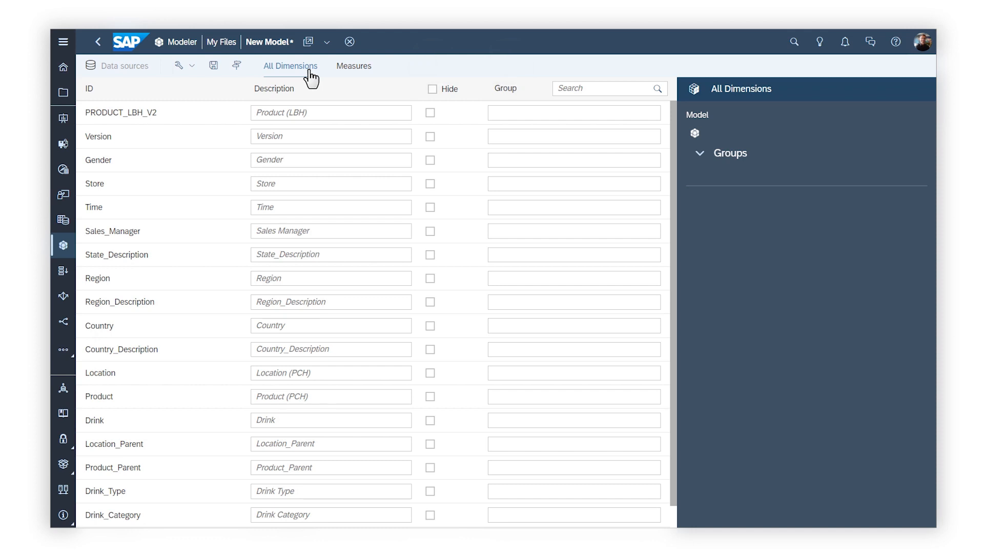
pyautogui.click(213, 66)
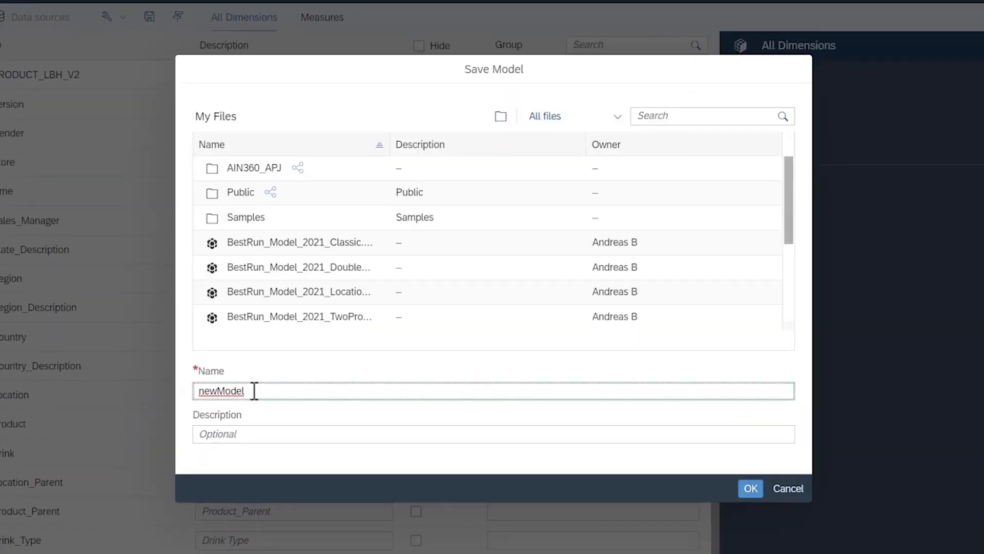
pyautogui.moveTo(254, 391); pyautogui.dragTo(146, 380)
pyautogui.write('HANALive')
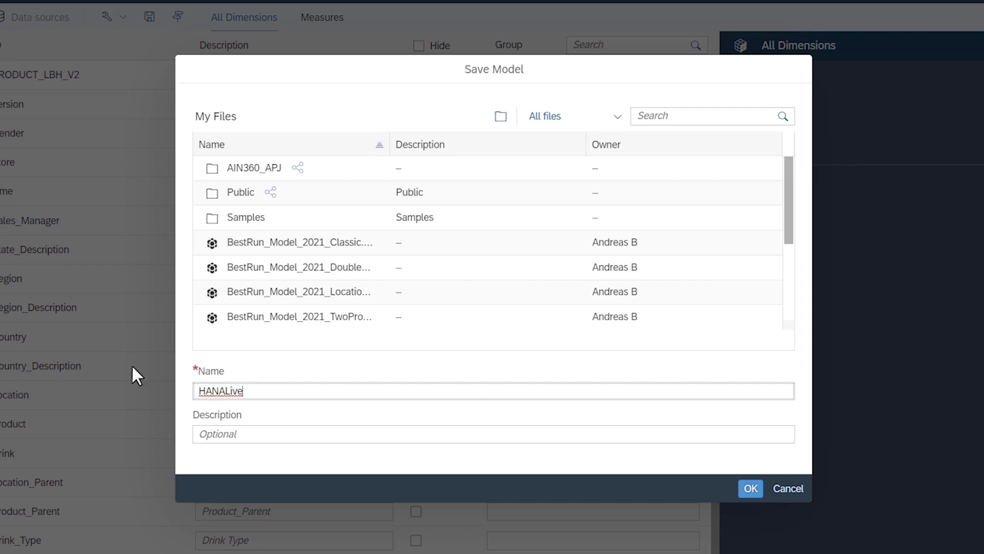
pyautogui.click(749, 489)
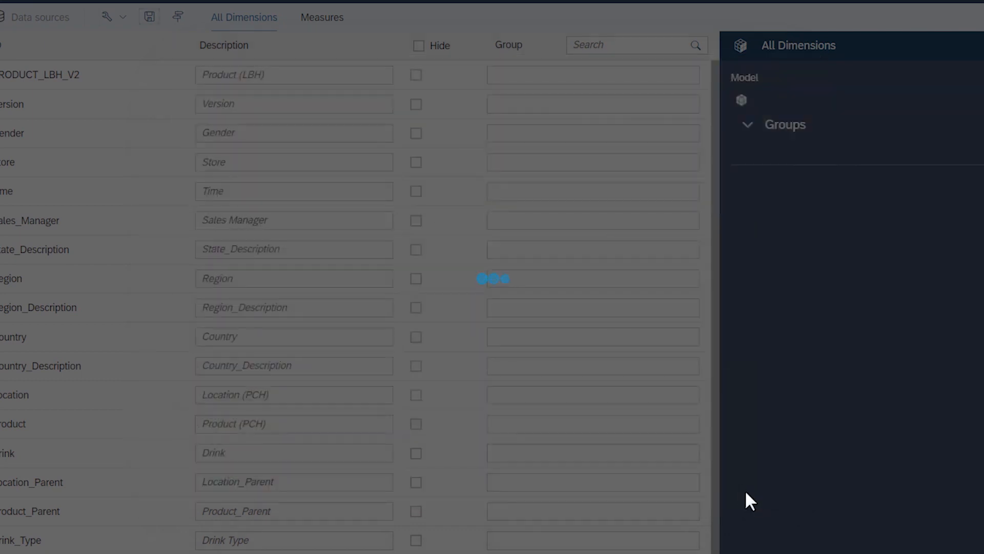